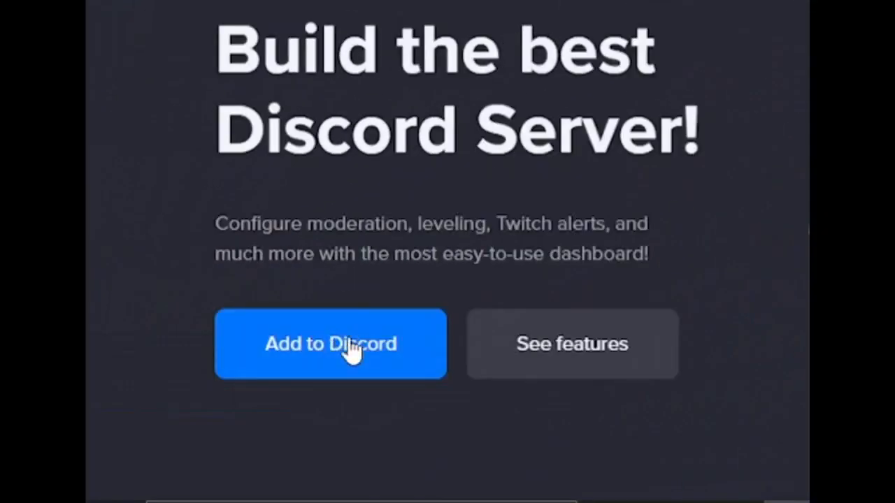
# Start adding the MEE6 bot to Discord and authorise its access to the Discord account.
pyautogui.click(351, 349)
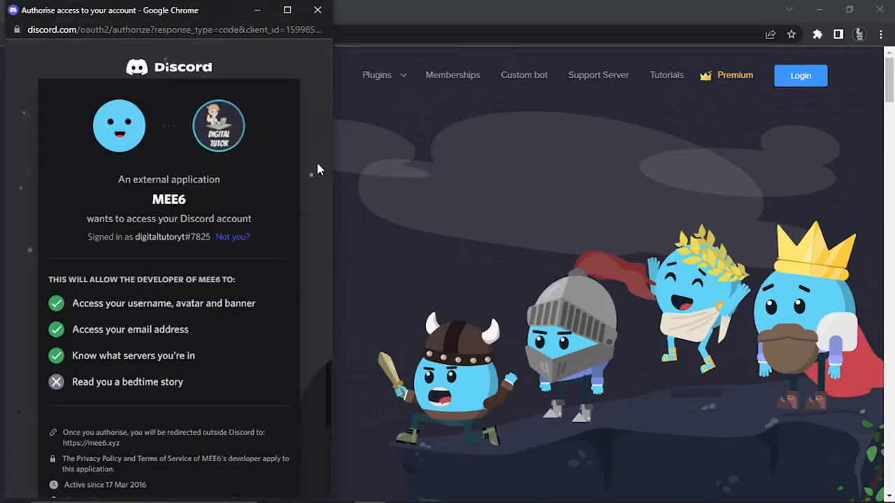
pyautogui.scroll(-2, 317, 165)
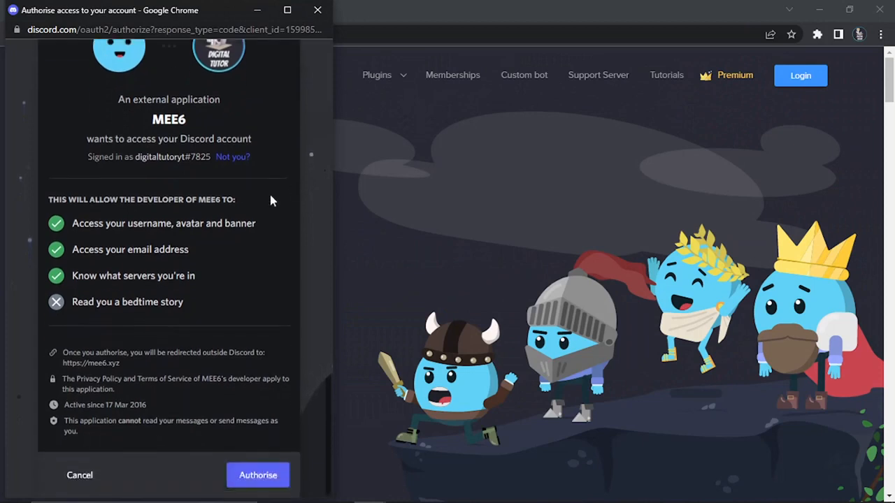
pyautogui.click(267, 477)
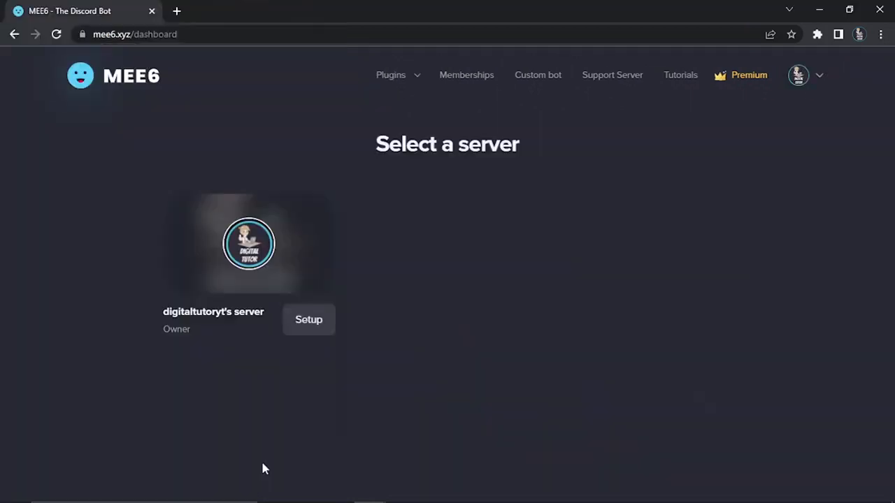
# Set up MEE6 on the owned server, grant all requested permissions and complete the human verification.
pyautogui.click(310, 319)
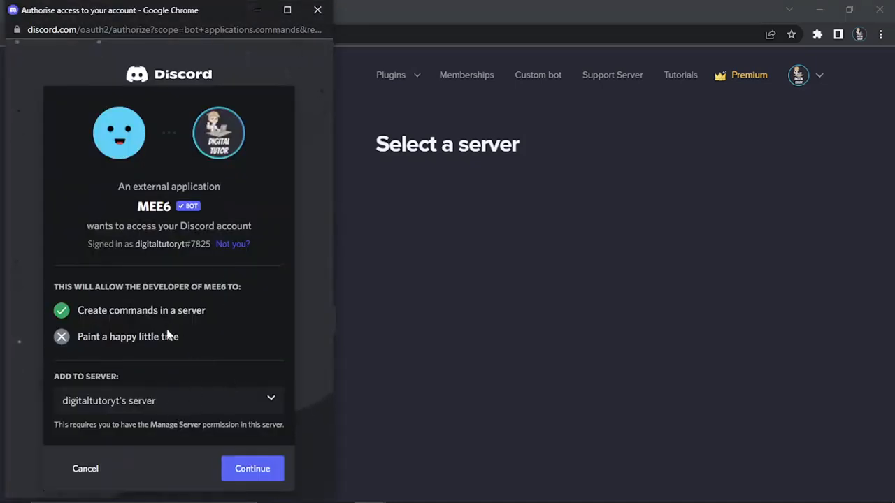
pyautogui.click(250, 472)
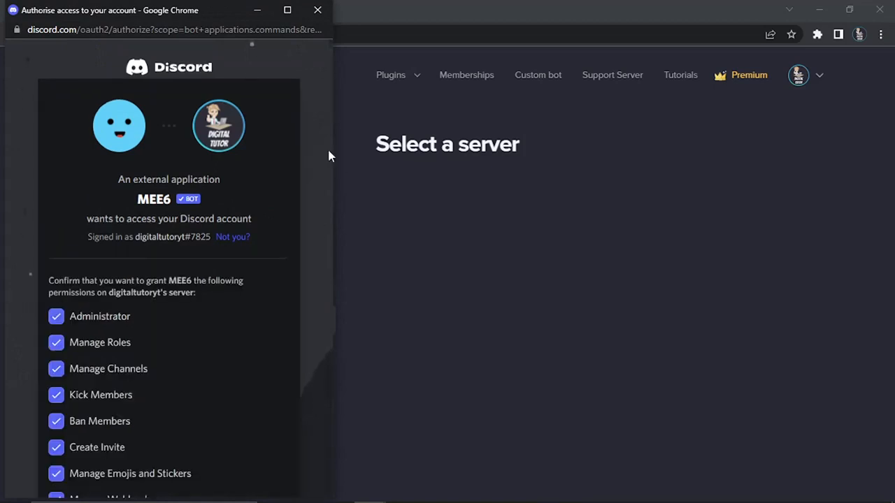
pyautogui.scroll(-4, 329, 155)
pyautogui.scroll(-5, 329, 155)
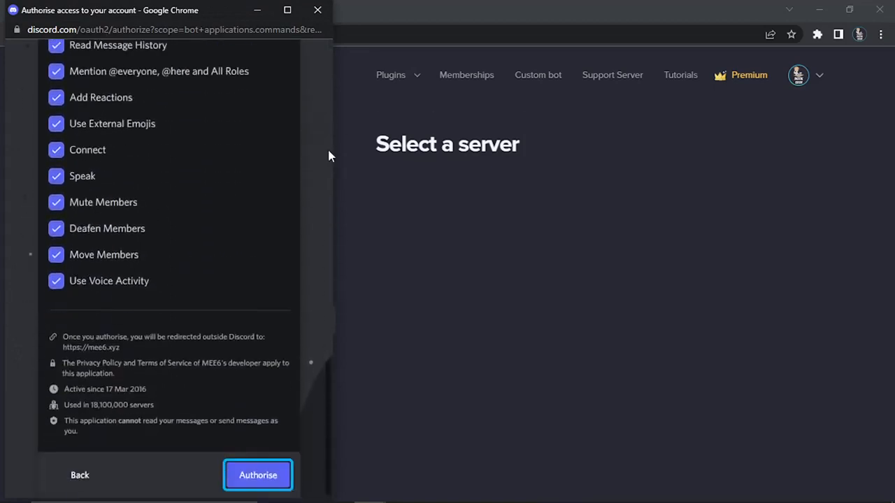
pyautogui.click(256, 477)
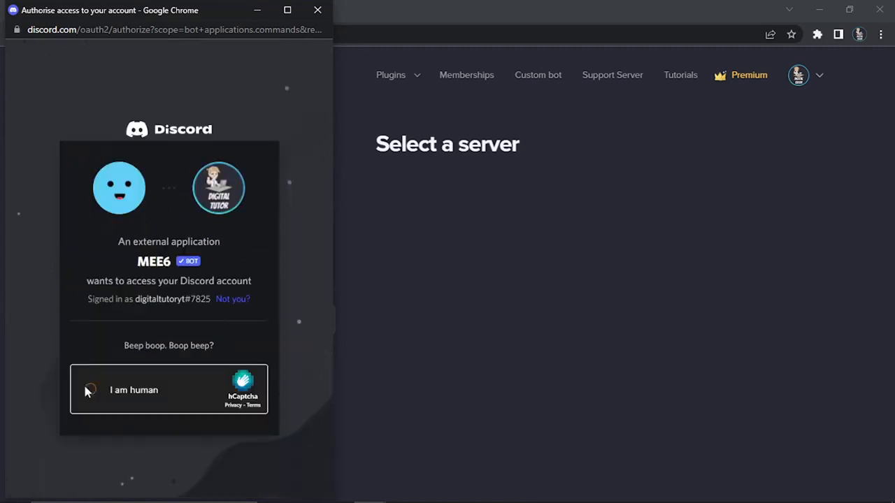
pyautogui.click(87, 389)
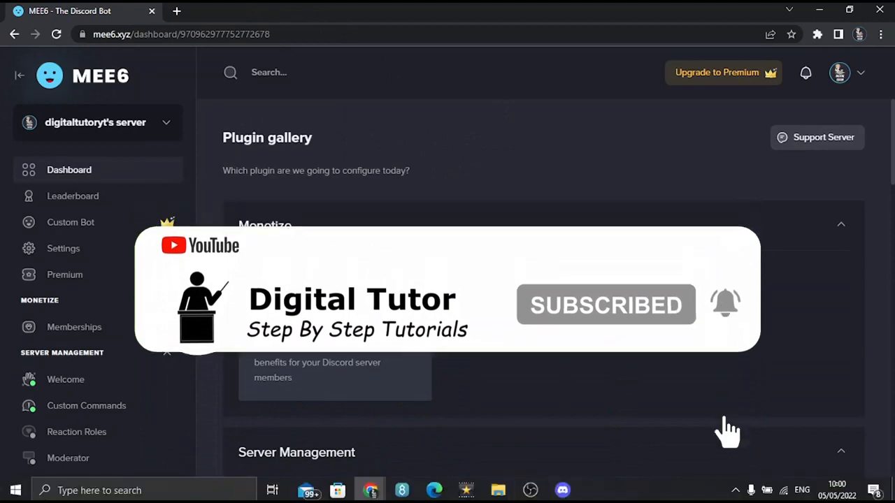
# Switch to the Discord app and open the Roles settings of the server MEE6 was added to.
pyautogui.click(571, 491)
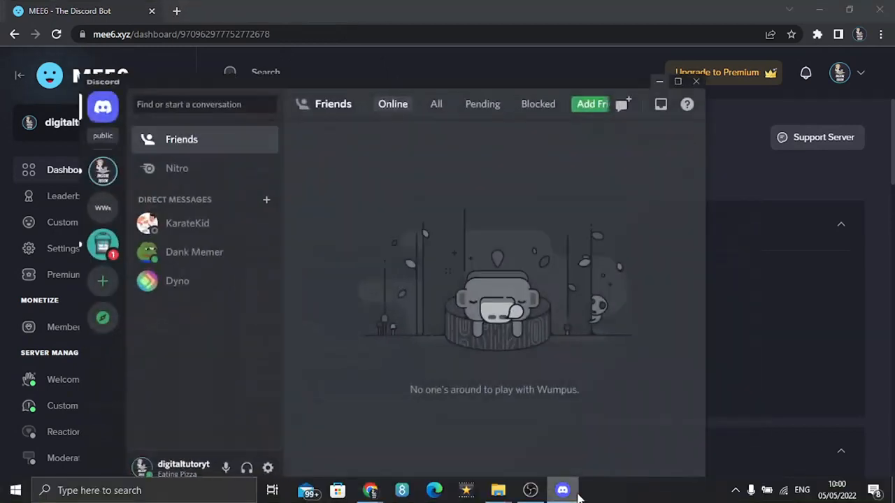
pyautogui.click(103, 171)
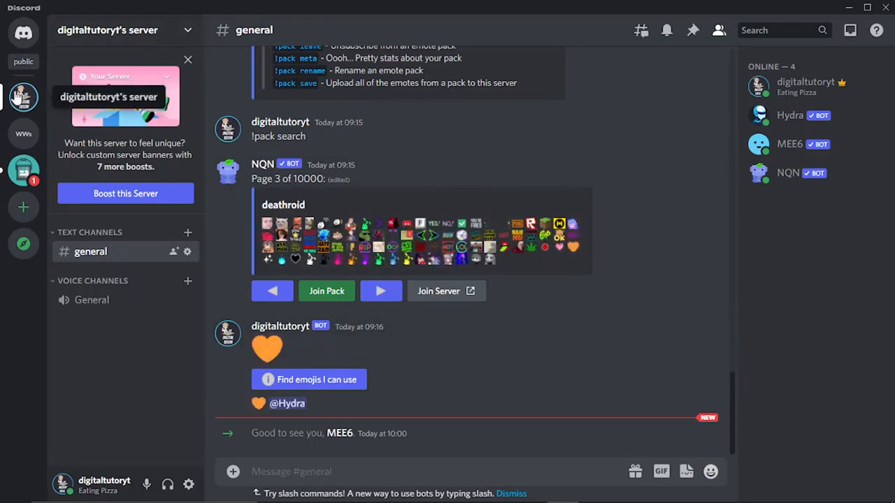
pyautogui.click(107, 32)
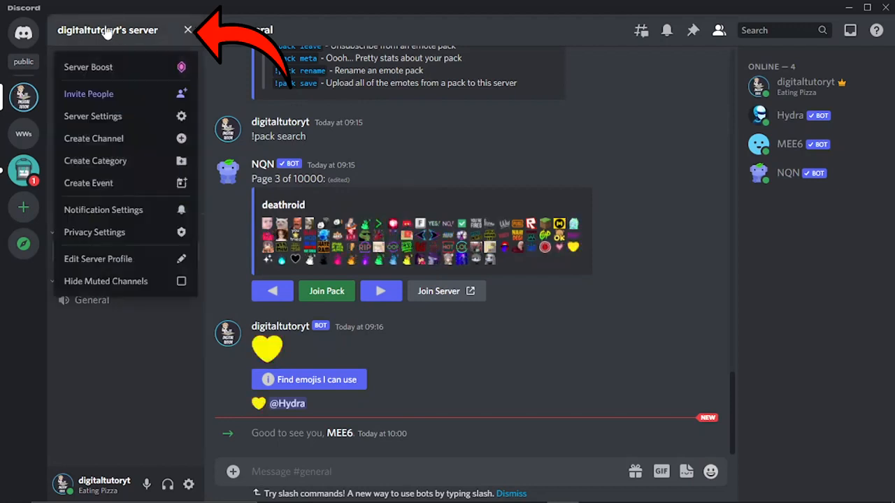
pyautogui.click(125, 120)
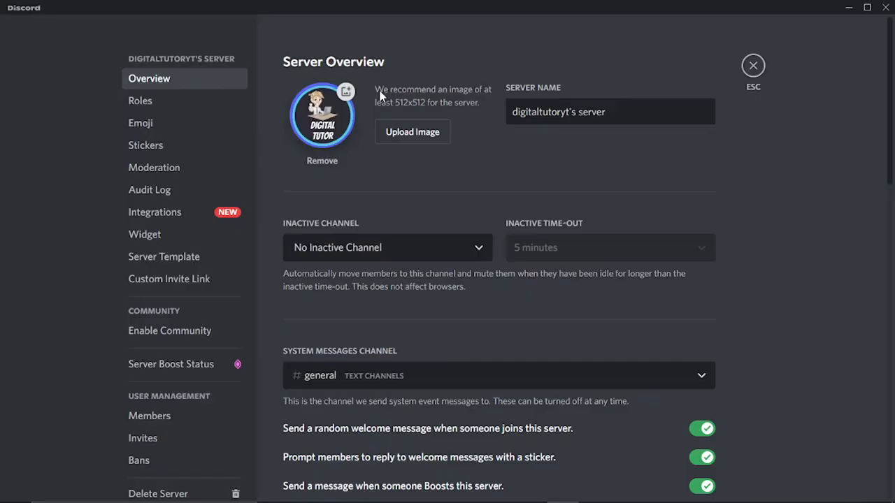
pyautogui.click(171, 103)
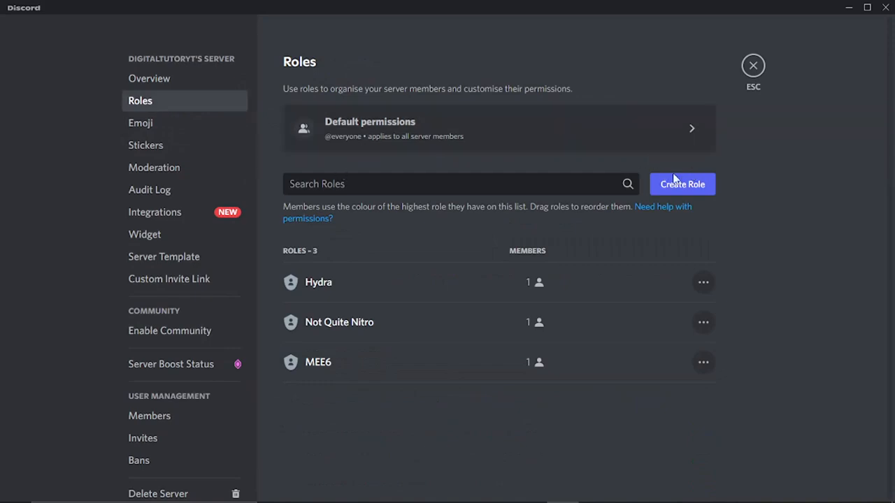
# Create a role named Verified with the bright green colour, save it and leave the server settings.
pyautogui.click(703, 195)
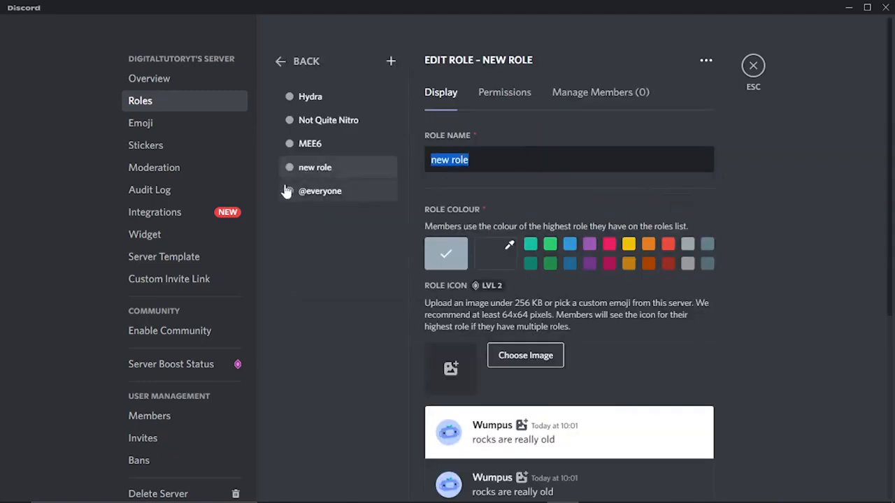
pyautogui.write('Verified')
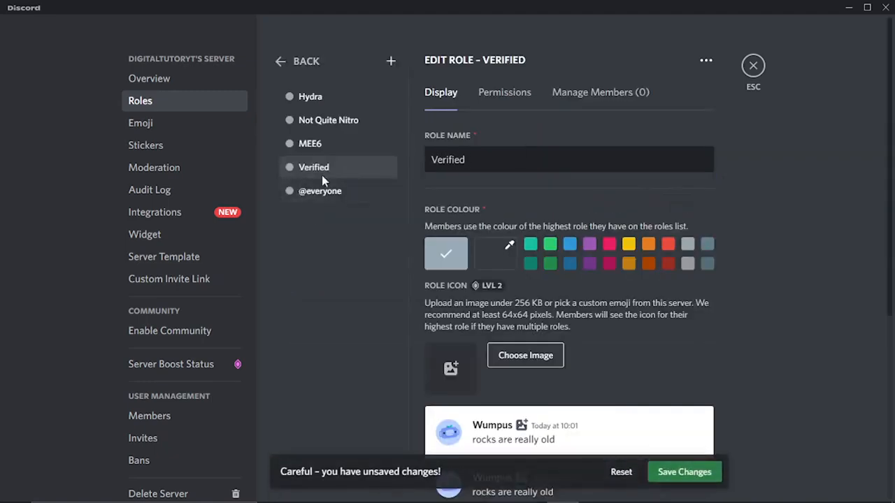
pyautogui.click(551, 252)
pyautogui.click(688, 478)
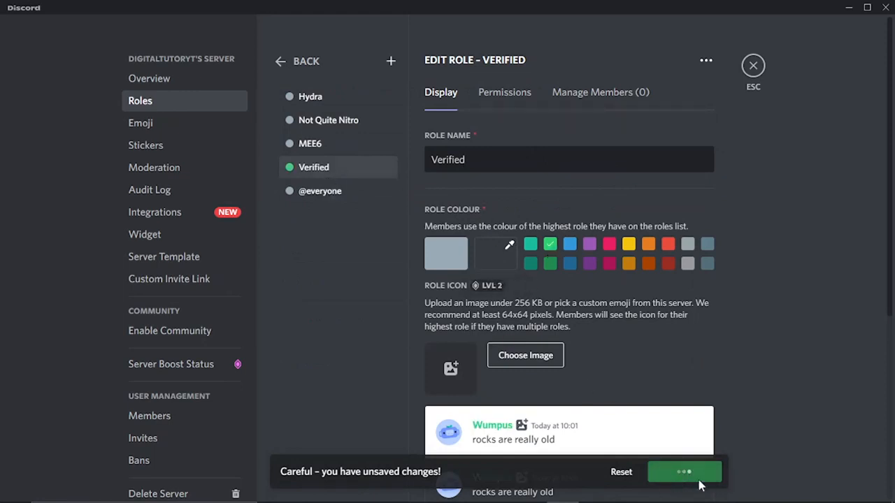
pyautogui.click(764, 70)
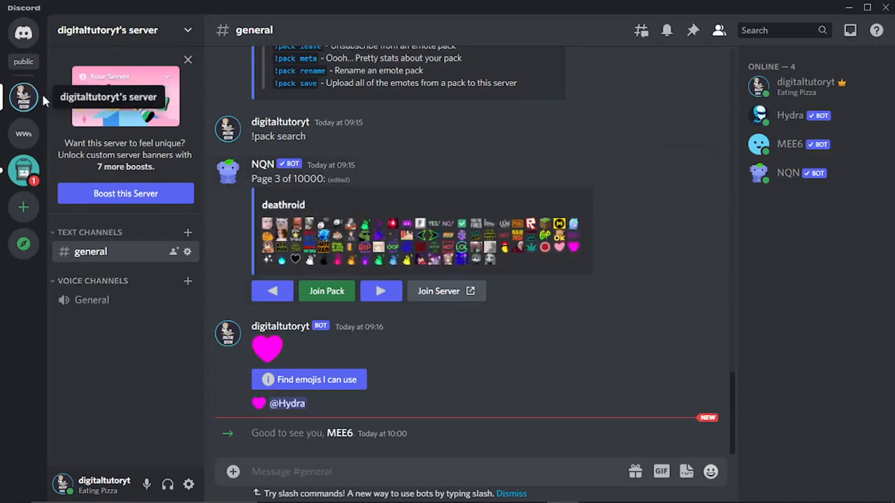
# Create a text channel named verified under Text Channels.
pyautogui.click(187, 232)
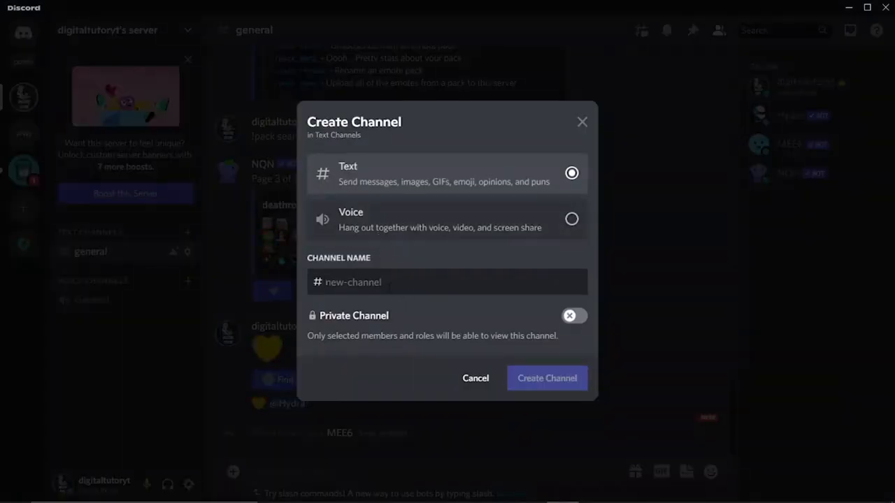
pyautogui.write('ver')
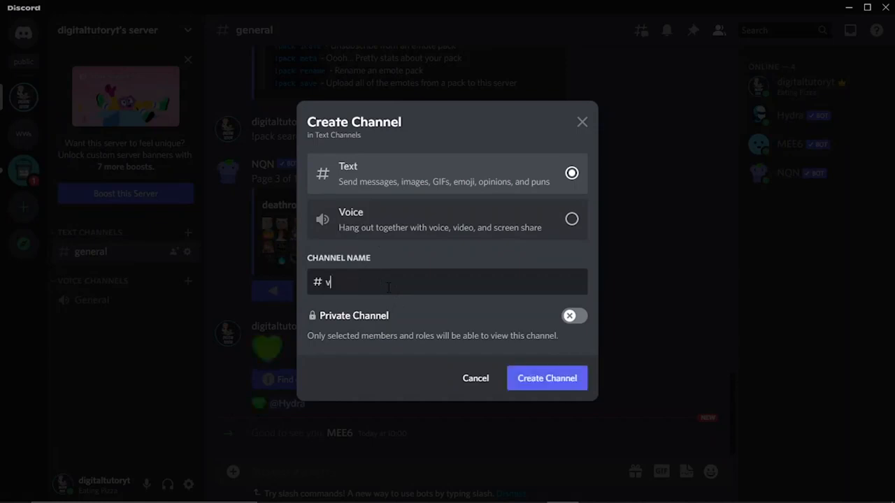
pyautogui.write('ified')
pyautogui.click(558, 382)
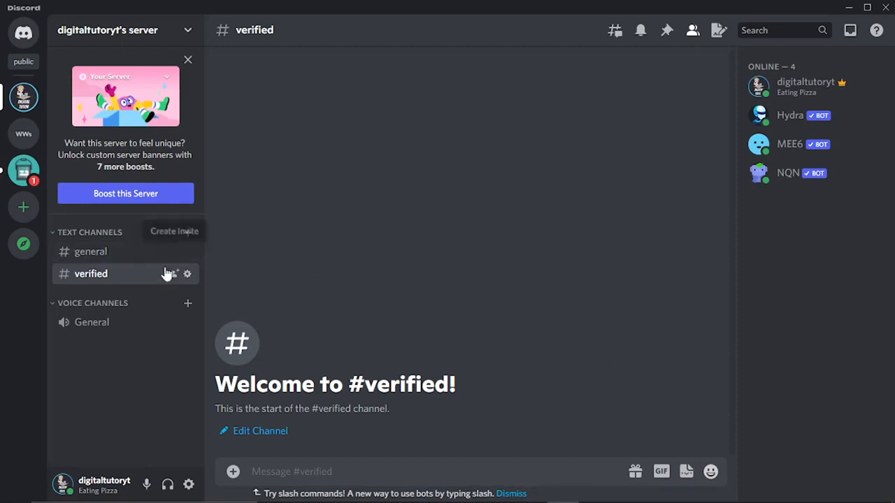
pyautogui.rightClick(118, 274)
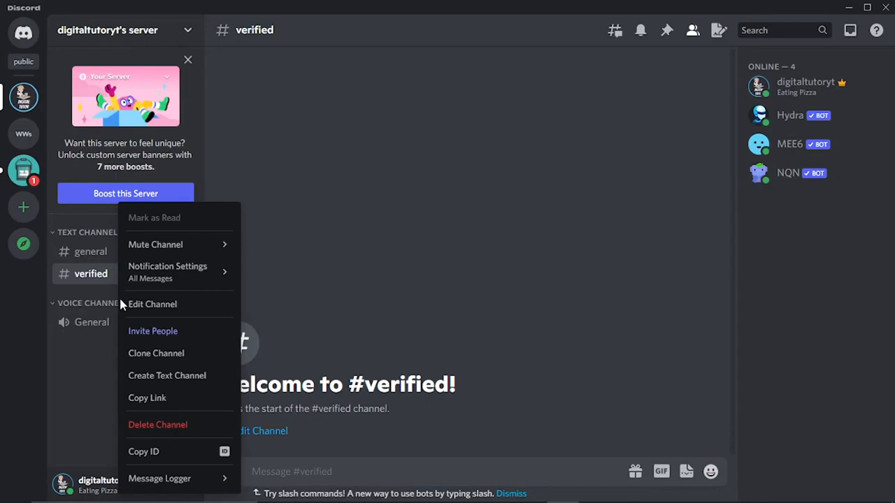
pyautogui.click(143, 304)
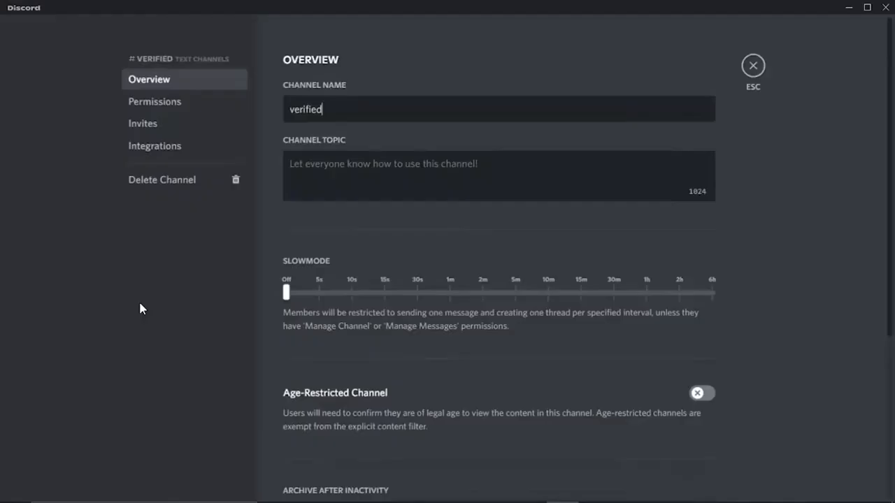
pyautogui.click(193, 102)
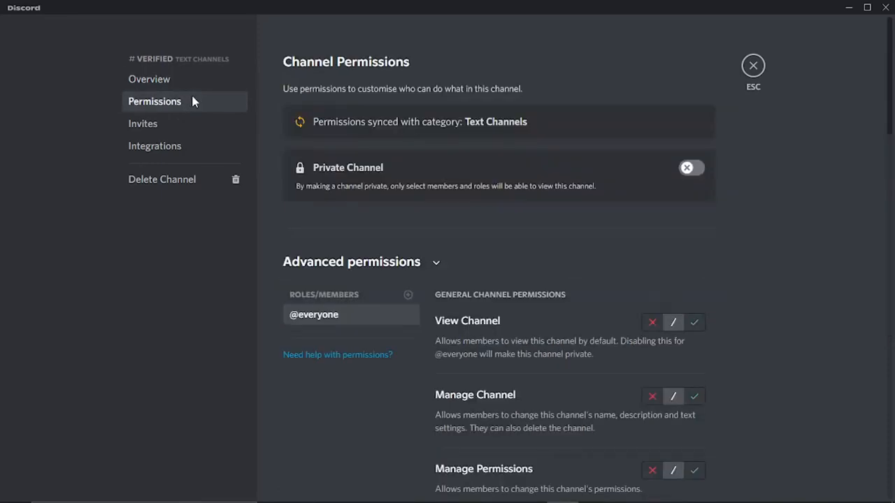
pyautogui.scroll(-3, 780, 244)
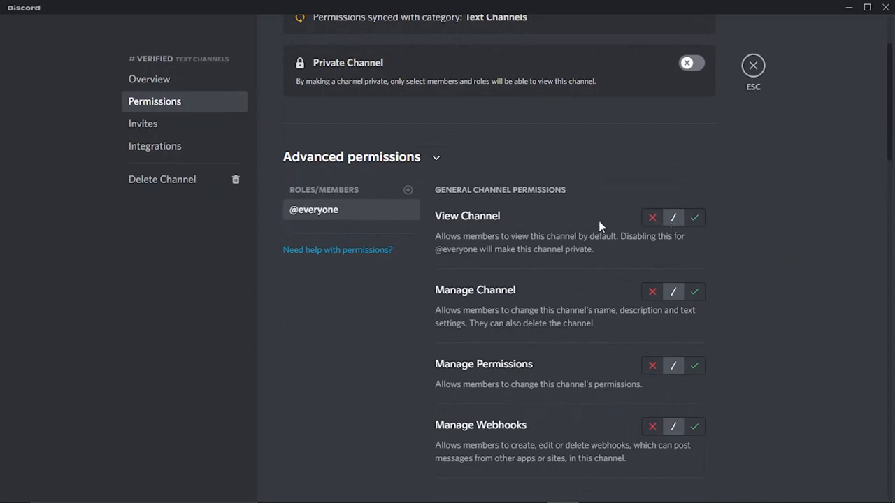
pyautogui.click(646, 218)
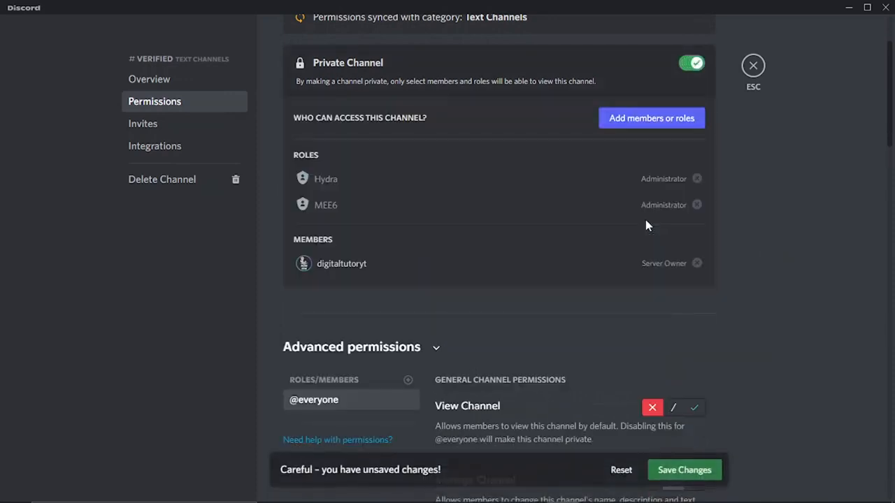
pyautogui.scroll(-5, 832, 268)
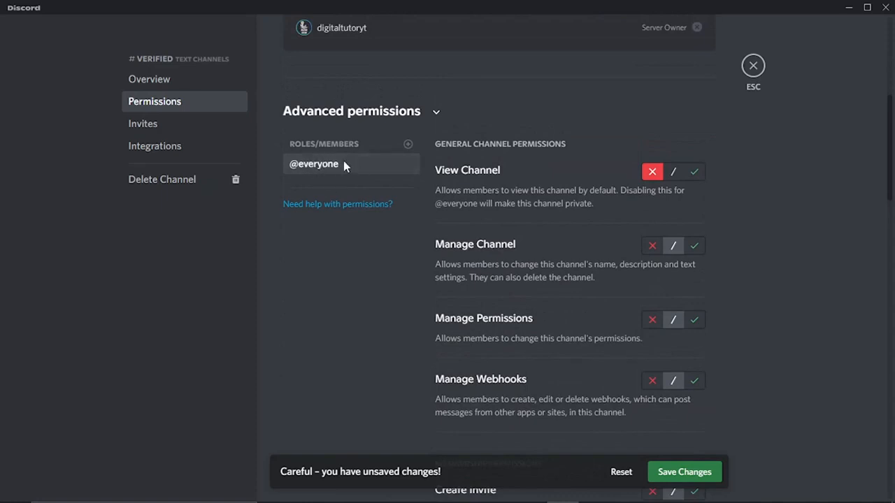
pyautogui.click(652, 250)
pyautogui.click(652, 320)
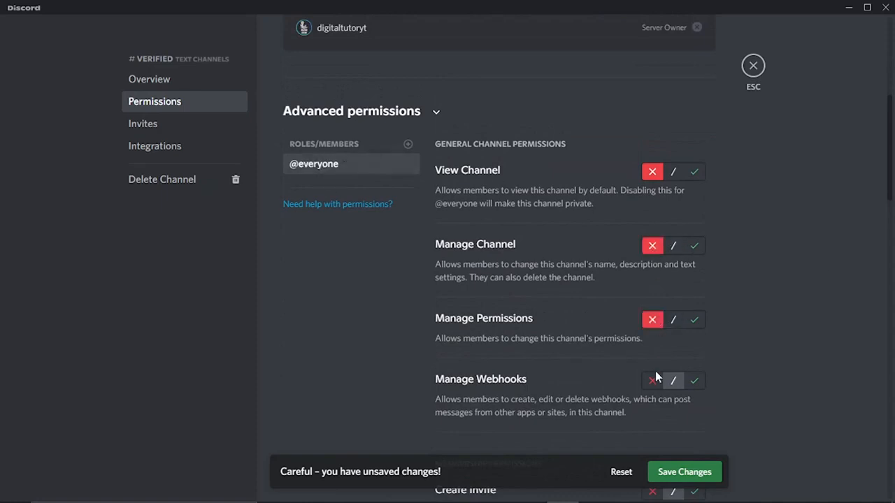
pyautogui.click(652, 380)
pyautogui.scroll(-3, 803, 339)
pyautogui.scroll(-1, 804, 339)
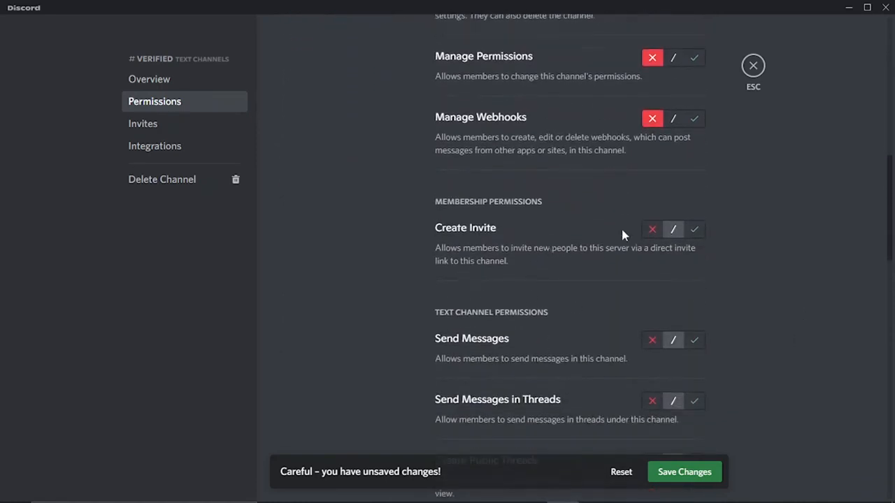
pyautogui.scroll(-2, 819, 295)
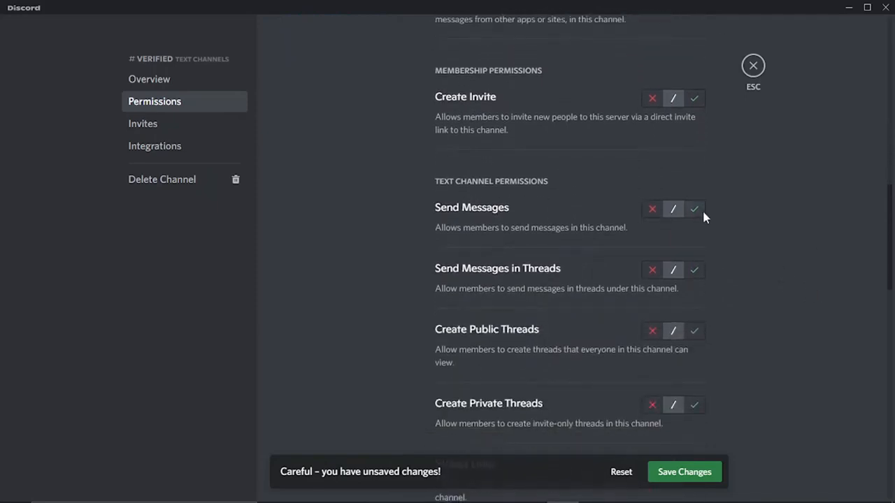
pyautogui.click(693, 213)
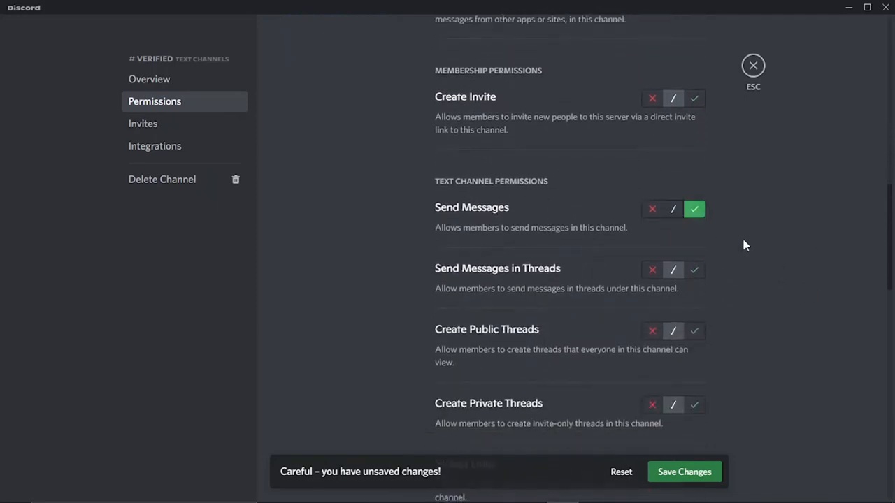
pyautogui.scroll(-1, 745, 245)
pyautogui.scroll(-3, 822, 339)
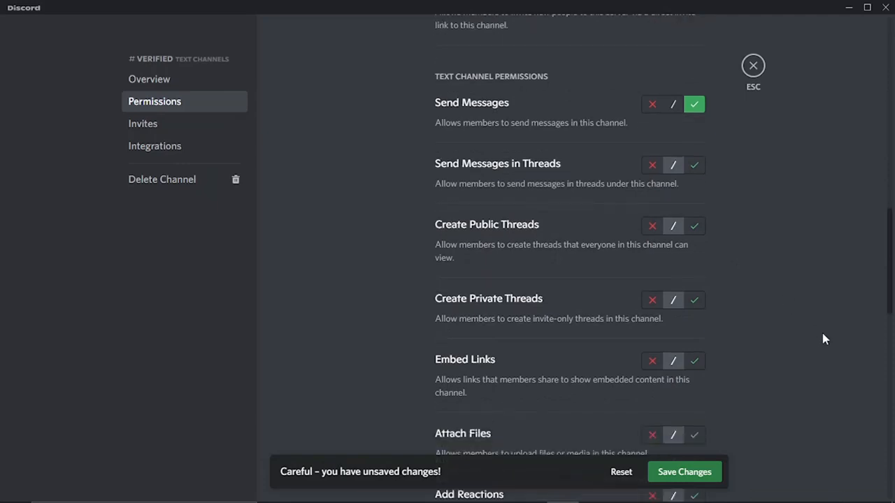
pyautogui.click(694, 263)
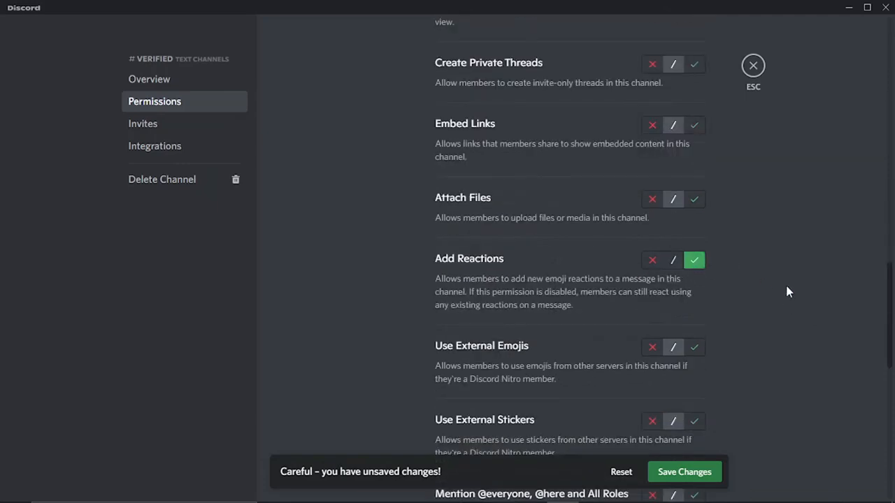
pyautogui.scroll(-3, 788, 291)
pyautogui.click(654, 275)
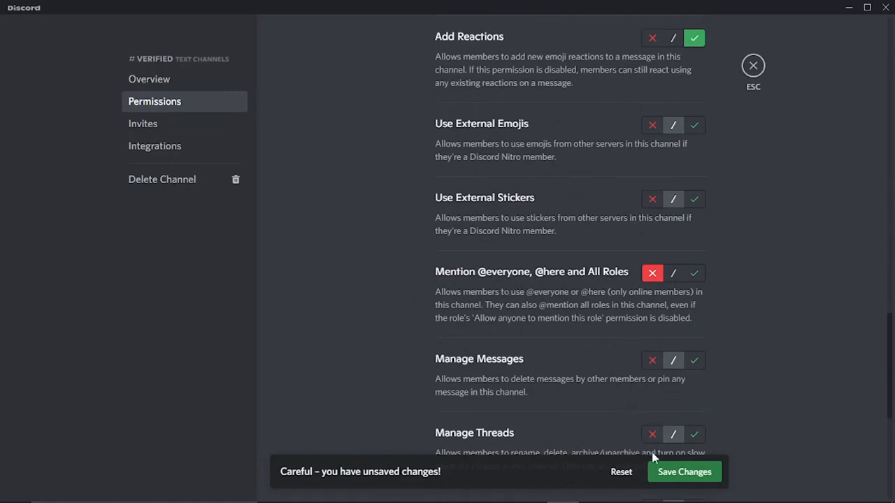
pyautogui.click(675, 475)
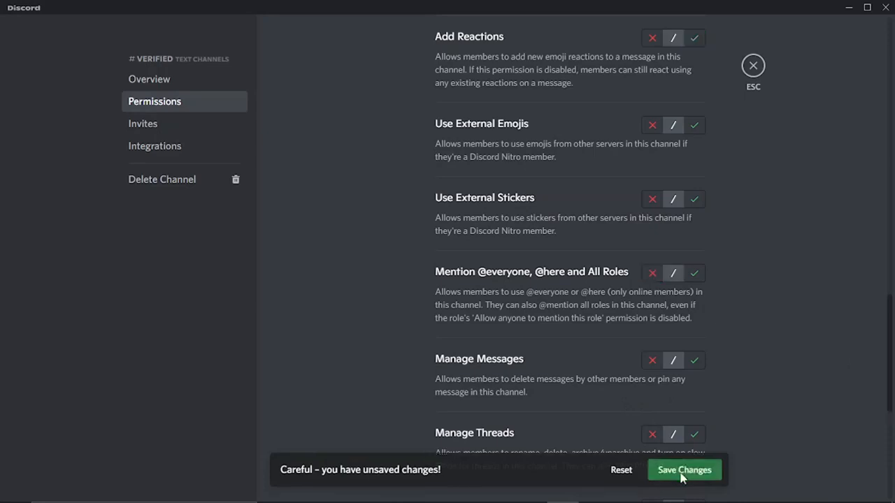
pyautogui.scroll(10, 811, 280)
pyautogui.scroll(3, 830, 133)
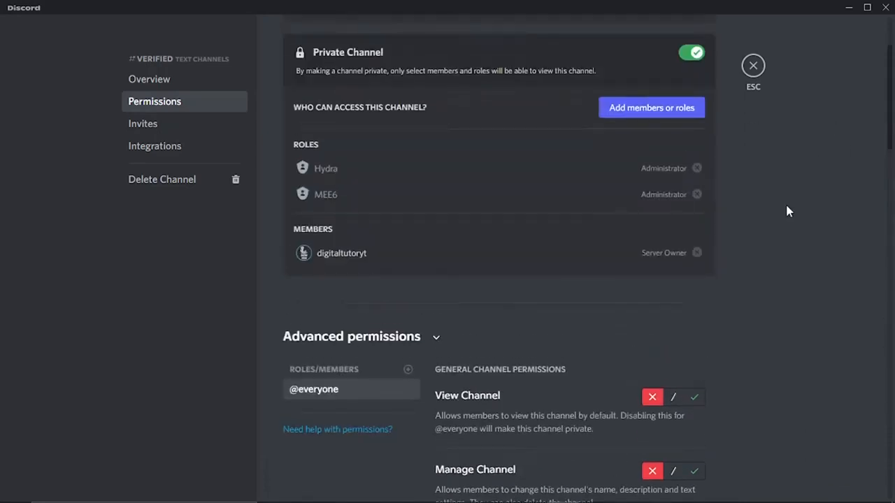
pyautogui.scroll(-3, 891, 171)
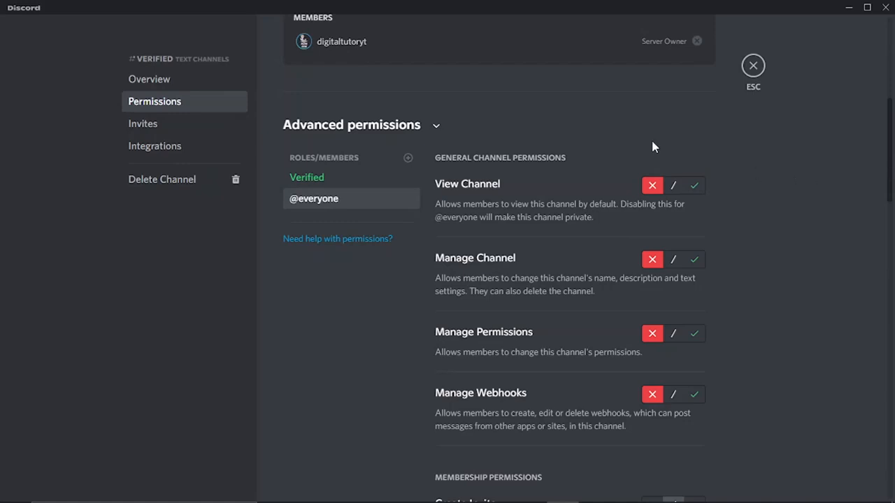
pyautogui.click(408, 159)
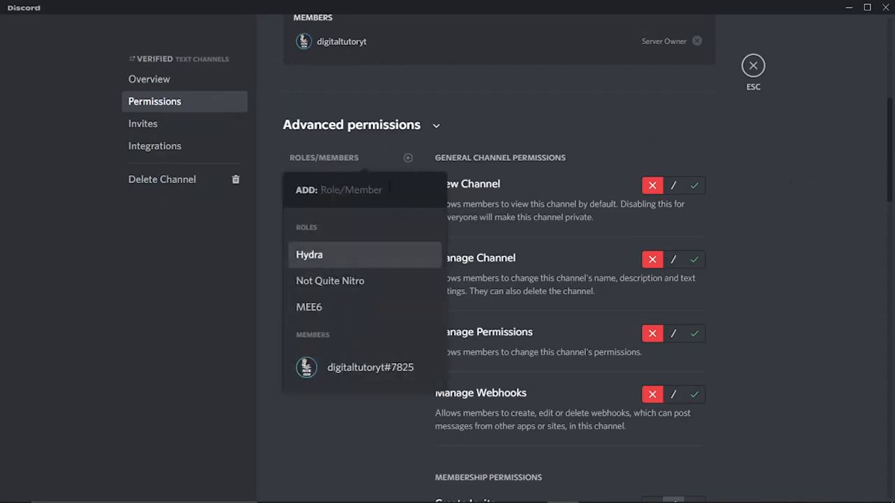
pyautogui.write('ver')
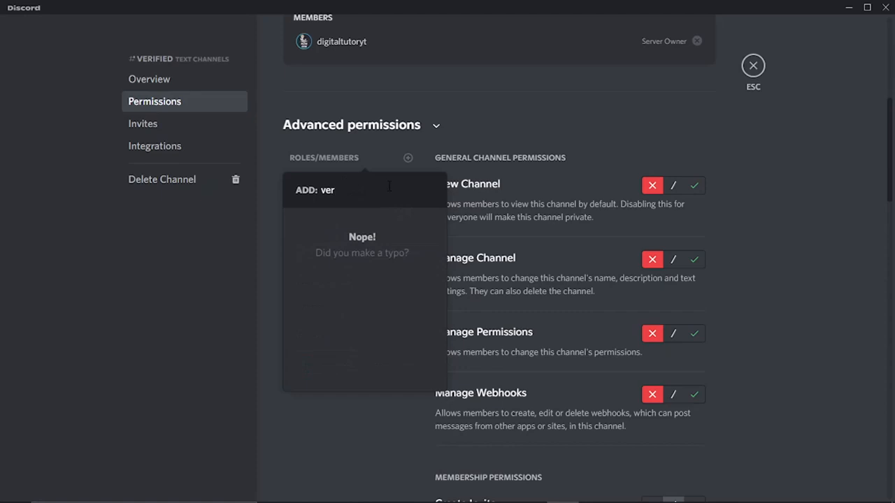
pyautogui.press('BackSpace')
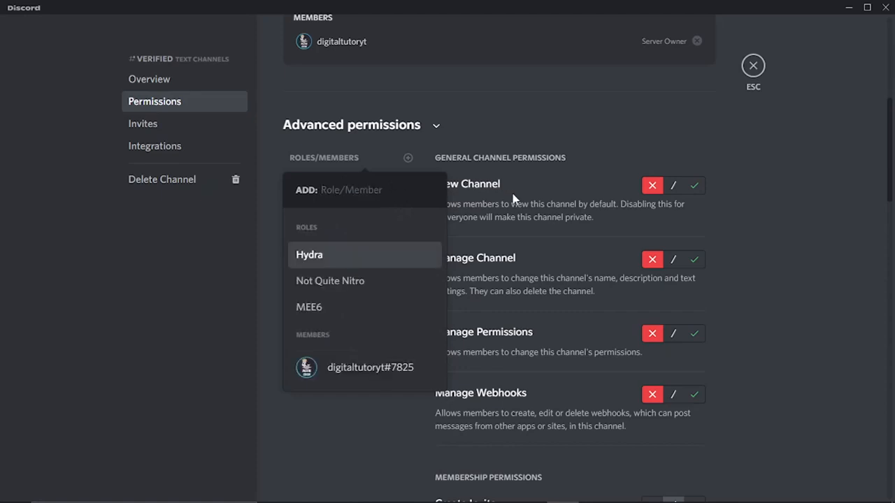
pyautogui.click(773, 198)
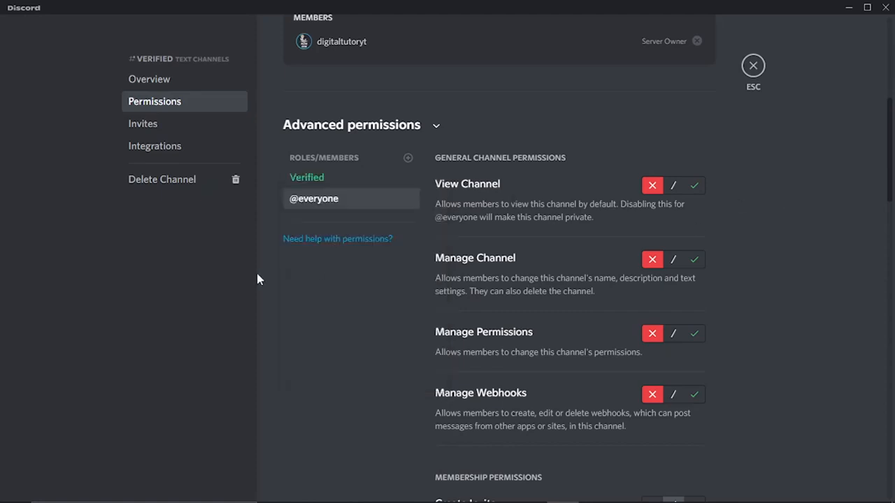
# Allow the Verified role Create Invite, Manage Webhooks and Manage Permissions, save the changes and leave the channel settings.
pyautogui.click(324, 185)
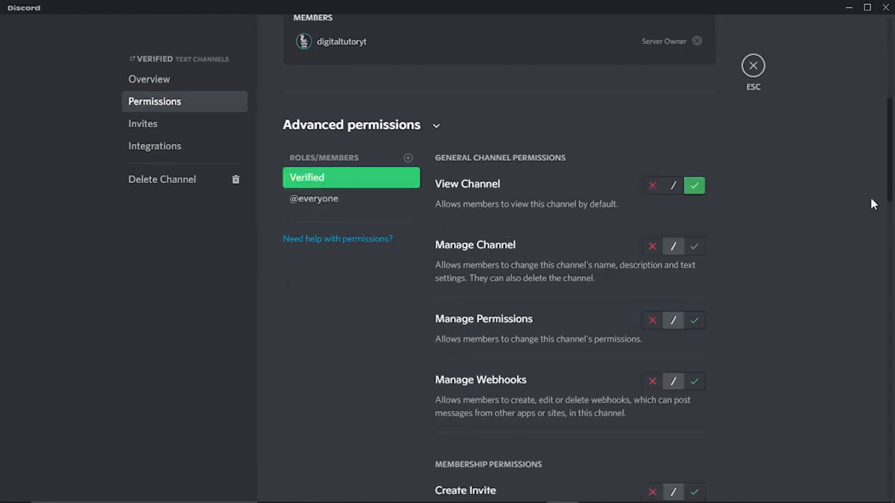
pyautogui.moveTo(893, 125); pyautogui.dragTo(891, 162)
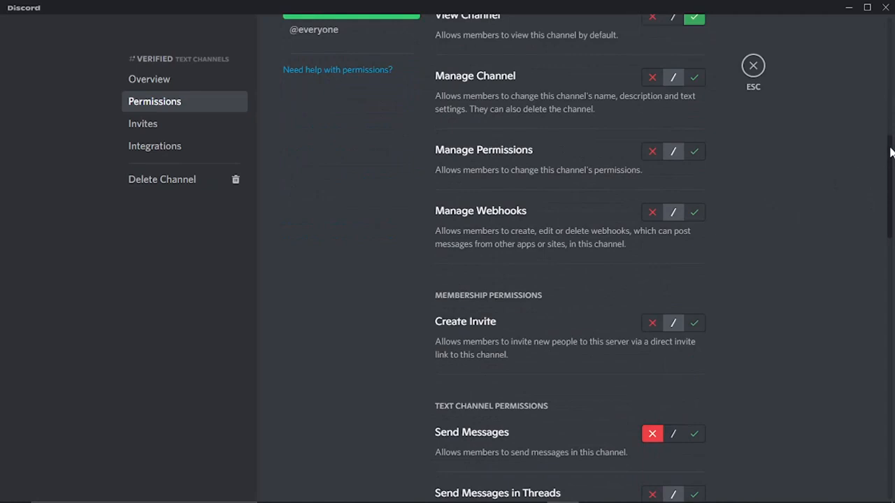
pyautogui.moveTo(892, 152); pyautogui.dragTo(893, 178)
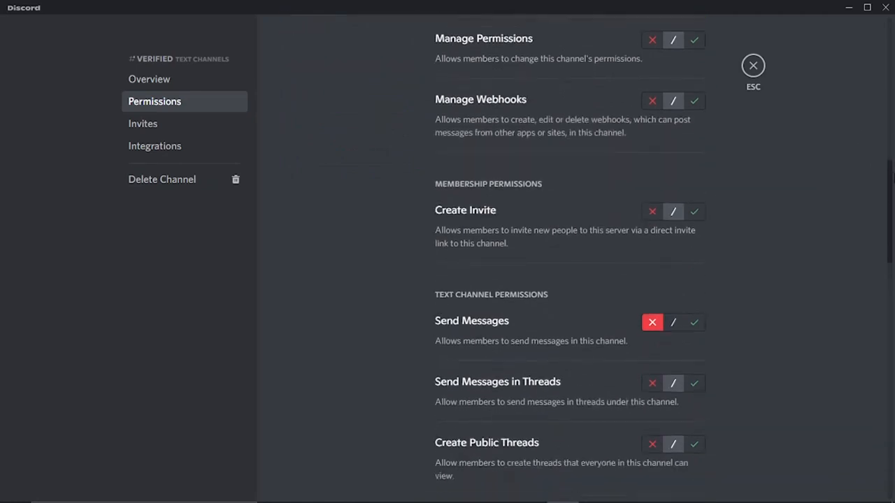
pyautogui.click(694, 211)
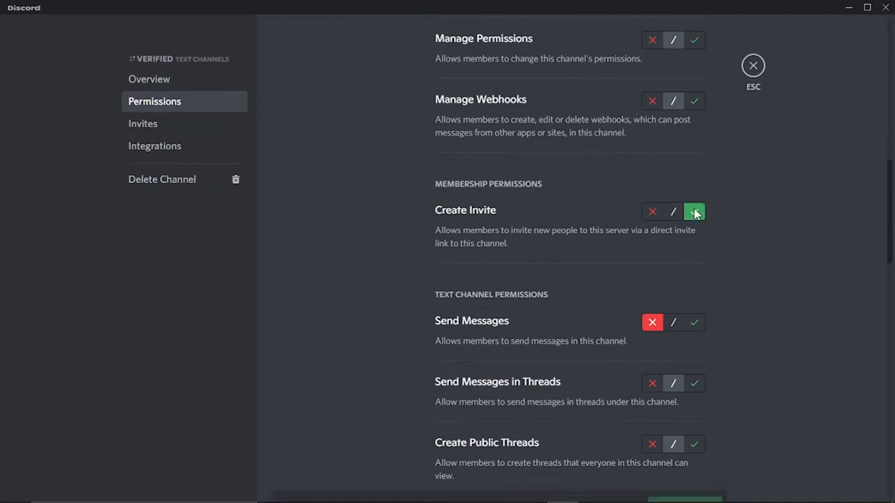
pyautogui.click(692, 102)
pyautogui.click(694, 40)
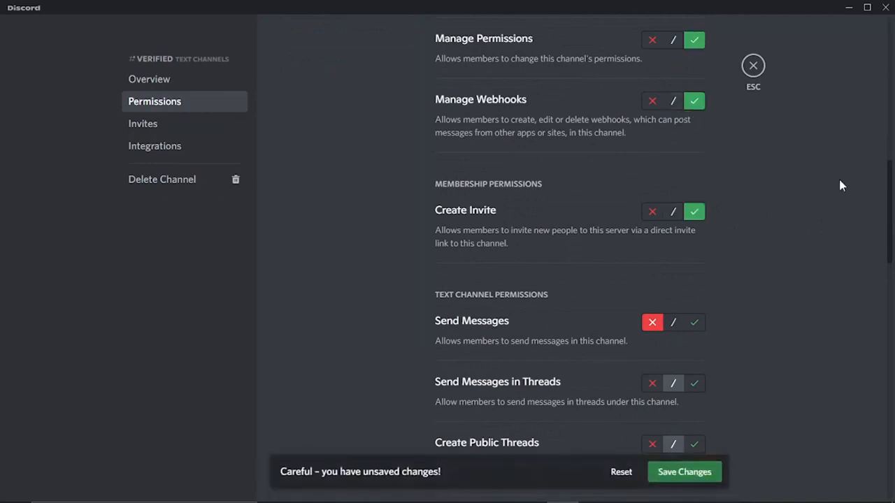
pyautogui.scroll(-3, 884, 207)
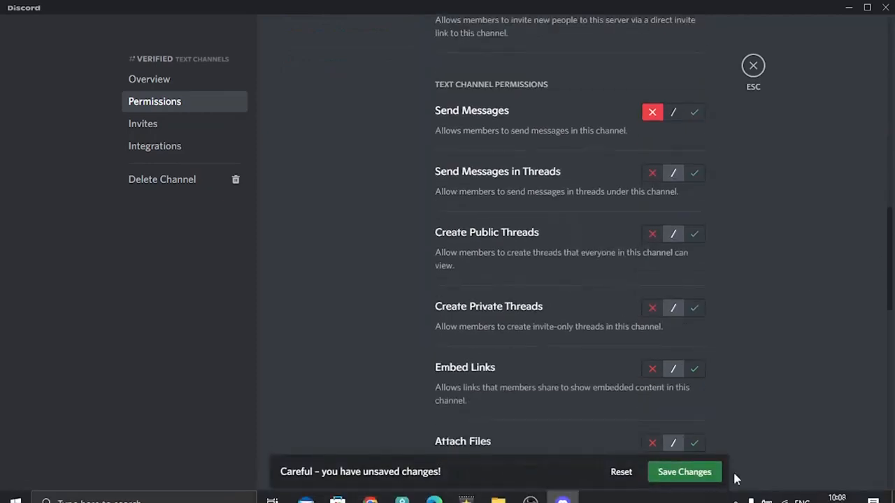
pyautogui.click(691, 473)
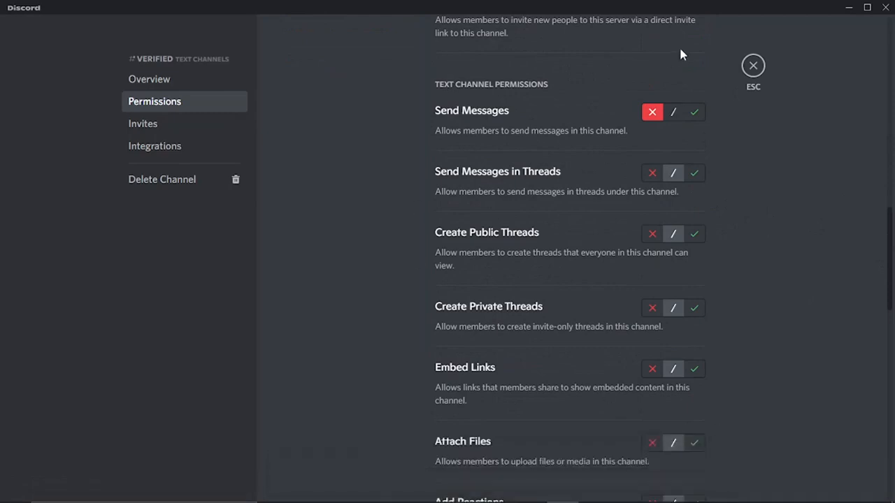
pyautogui.click(753, 66)
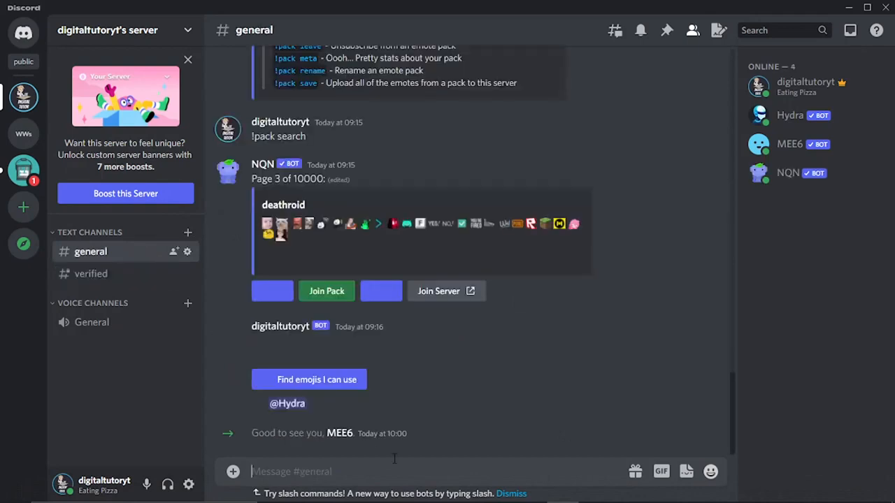
# Send the !dashboard command in the general channel and follow MEE6's dashboard link to its website.
pyautogui.write('!')
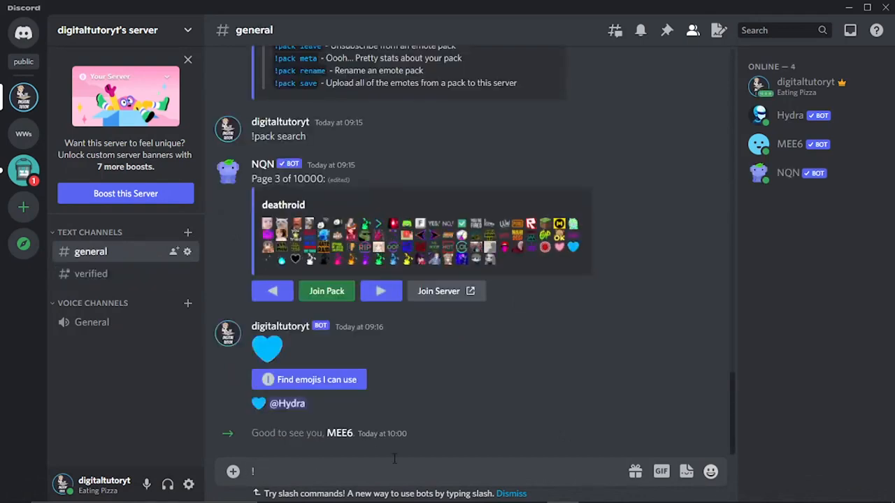
pyautogui.write('dashboard')
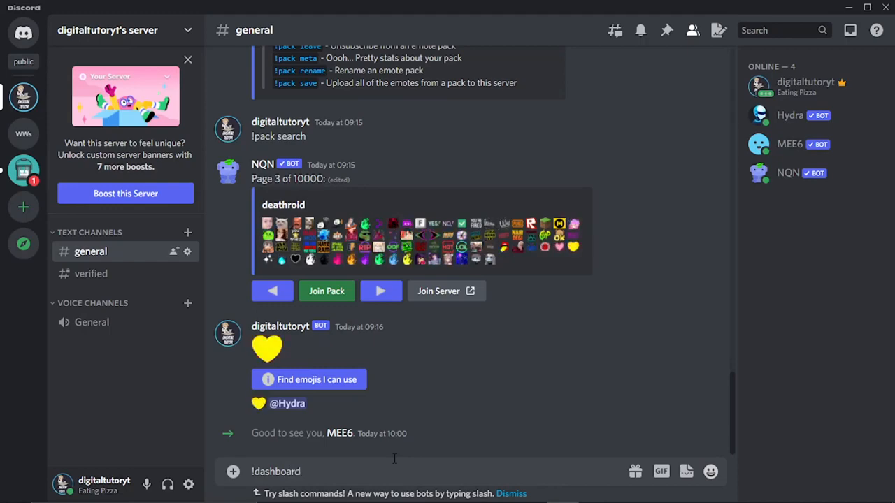
pyautogui.press('Return')
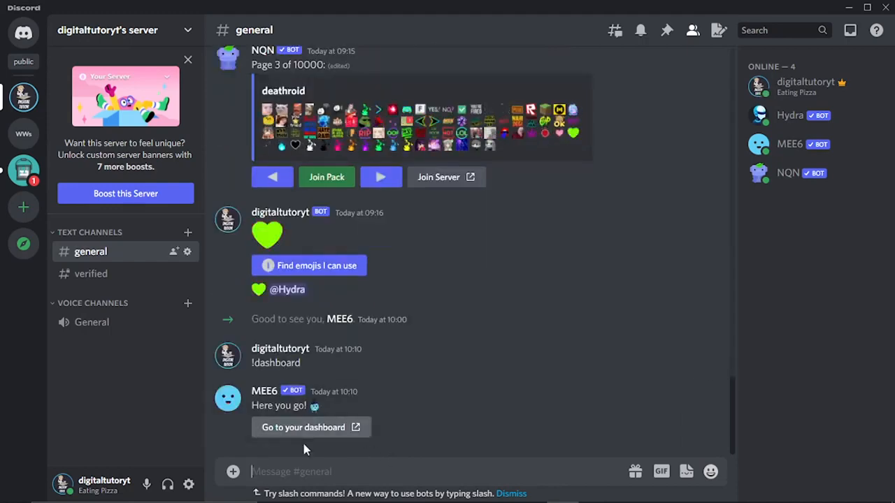
pyautogui.click(319, 428)
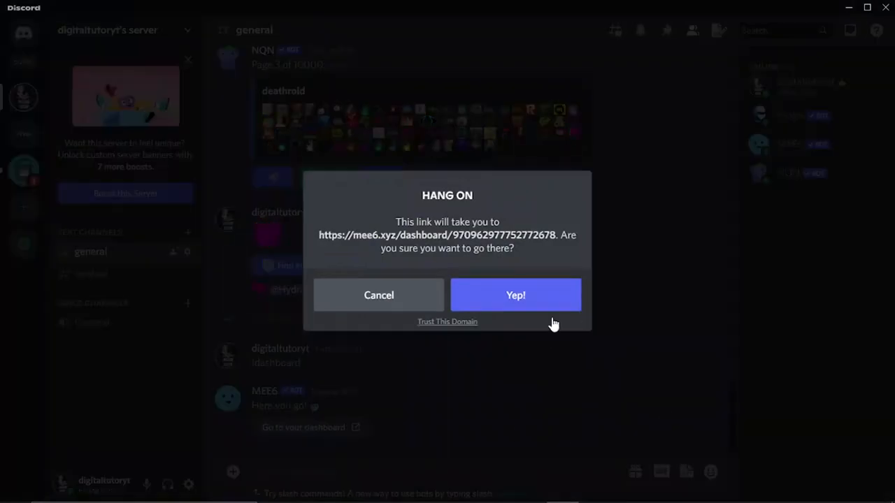
pyautogui.click(499, 299)
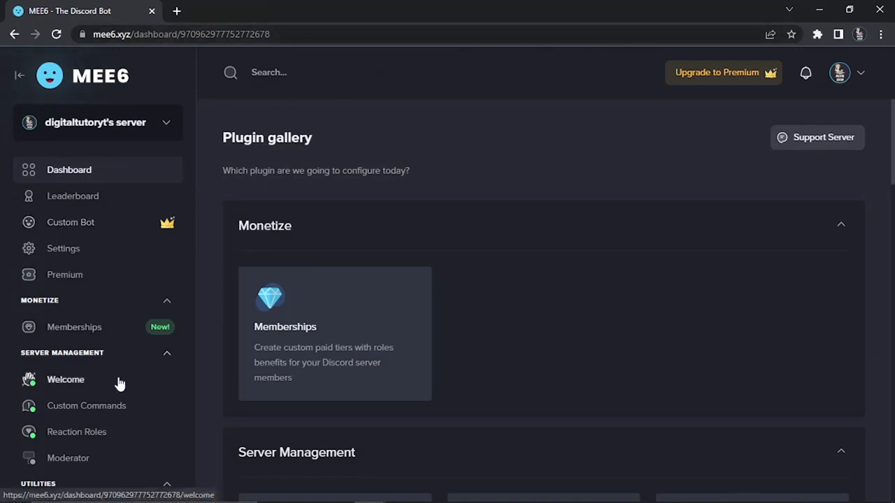
# Start a new reaction role in the MEE6 dashboard and set its channel to verified.
pyautogui.click(102, 438)
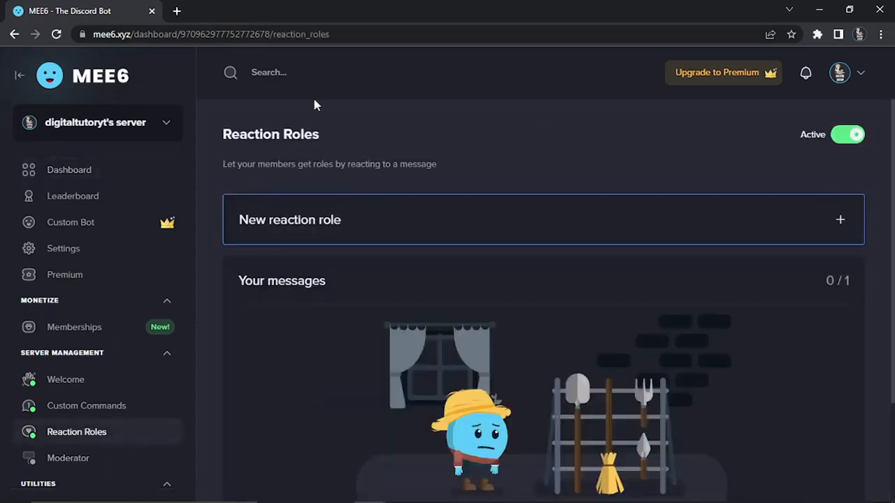
pyautogui.click(677, 232)
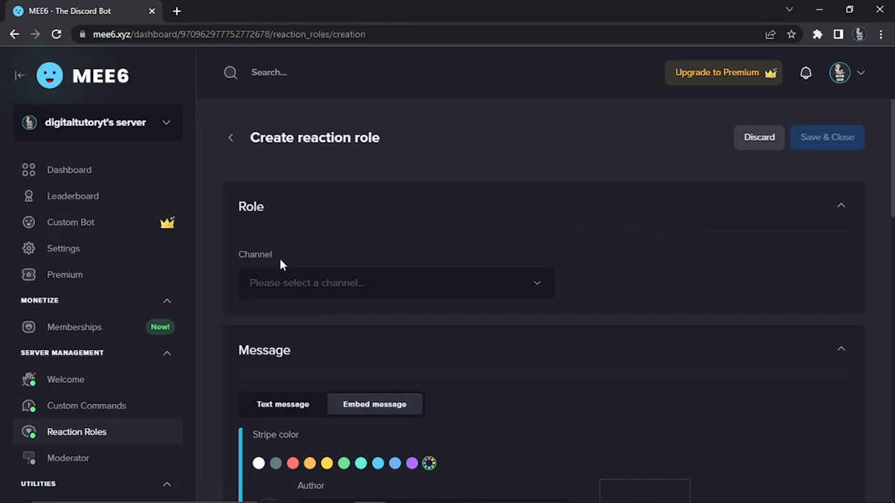
pyautogui.click(455, 279)
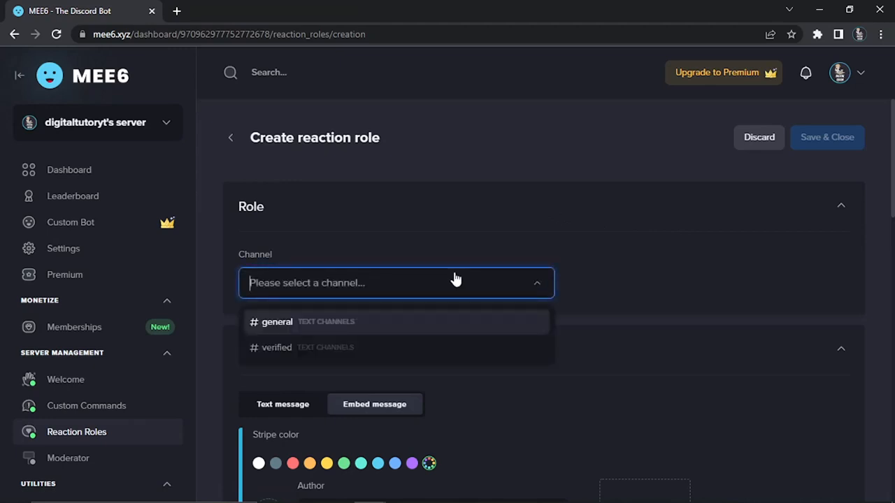
pyautogui.click(329, 353)
# Give the embed message a green stripe and replace its message template with "Please click the emoji to get verified".
pyautogui.scroll(-1, 511, 298)
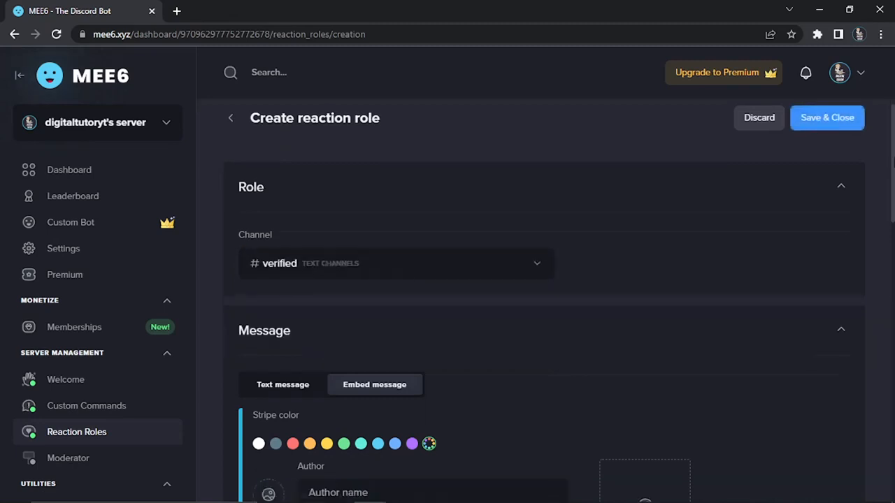
pyautogui.moveTo(892, 165); pyautogui.dragTo(891, 218)
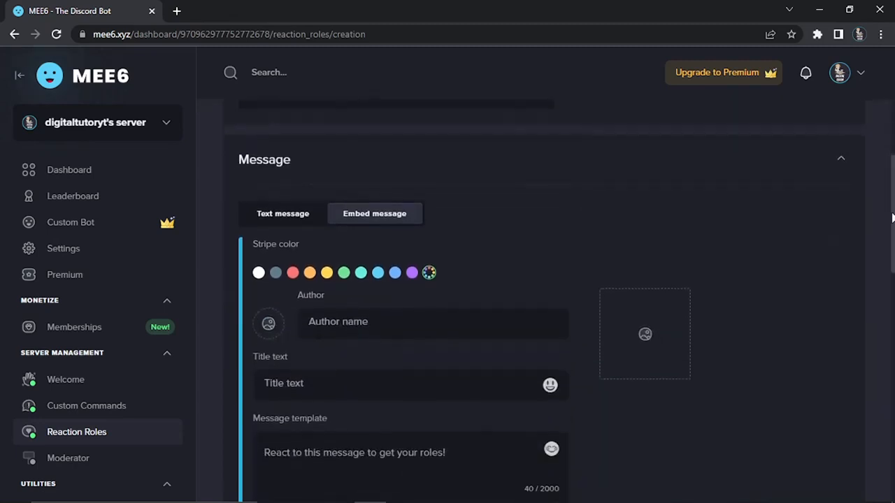
pyautogui.click(345, 273)
pyautogui.moveTo(891, 224); pyautogui.dragTo(889, 265)
pyautogui.click(488, 298)
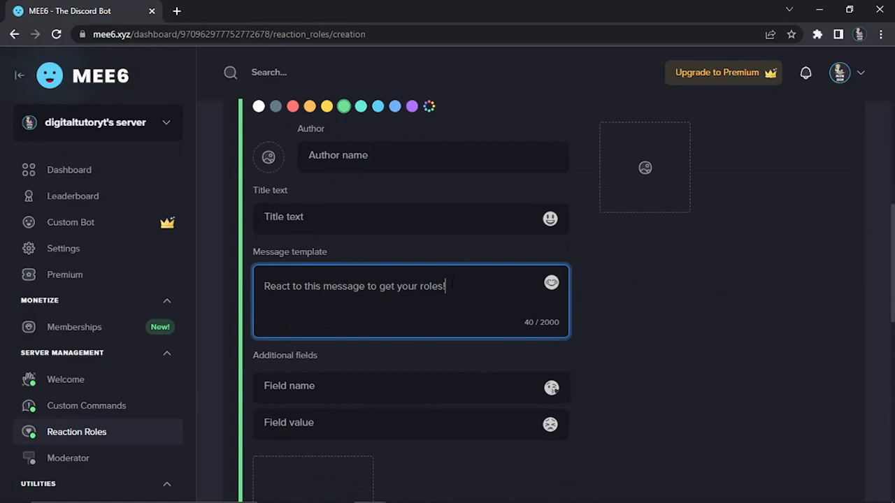
pyautogui.moveTo(452, 285); pyautogui.dragTo(223, 295)
pyautogui.write('Pl')
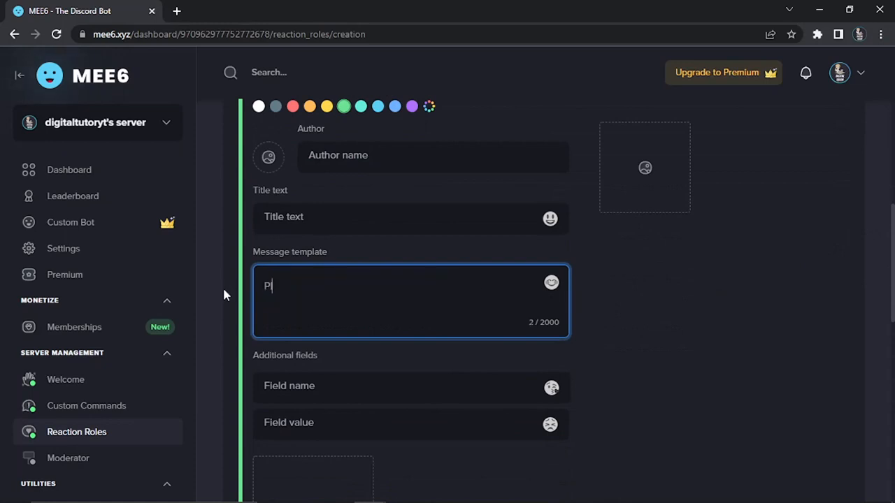
pyautogui.write('ease click the emoji')
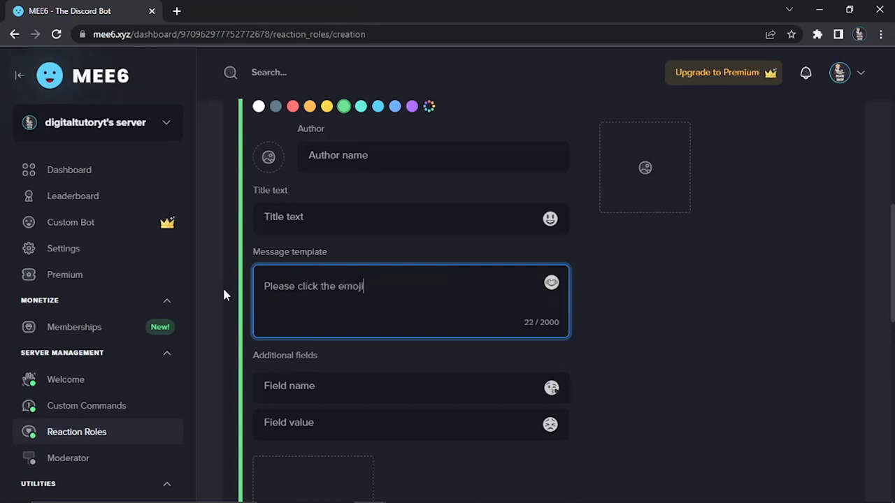
pyautogui.write(' to get verified')
# Add the grinning face emoji as a reaction and assign the Verified role to it.
pyautogui.scroll(-5, 723, 332)
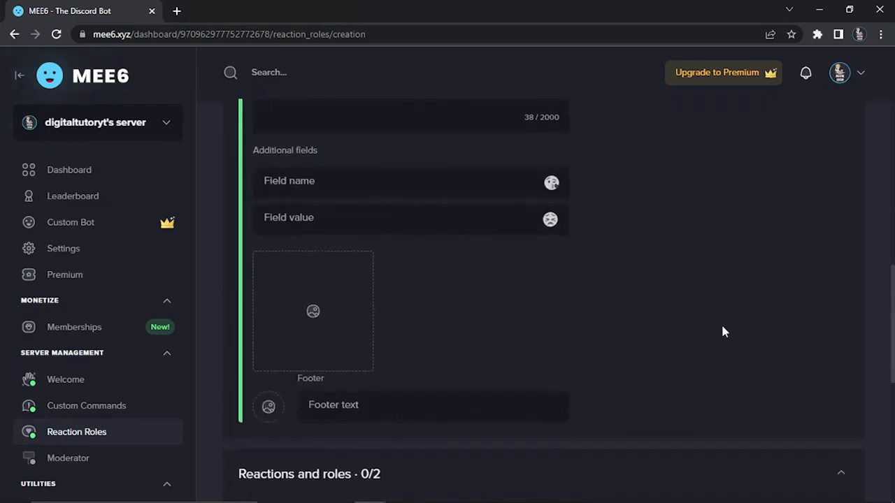
pyautogui.scroll(-3, 723, 331)
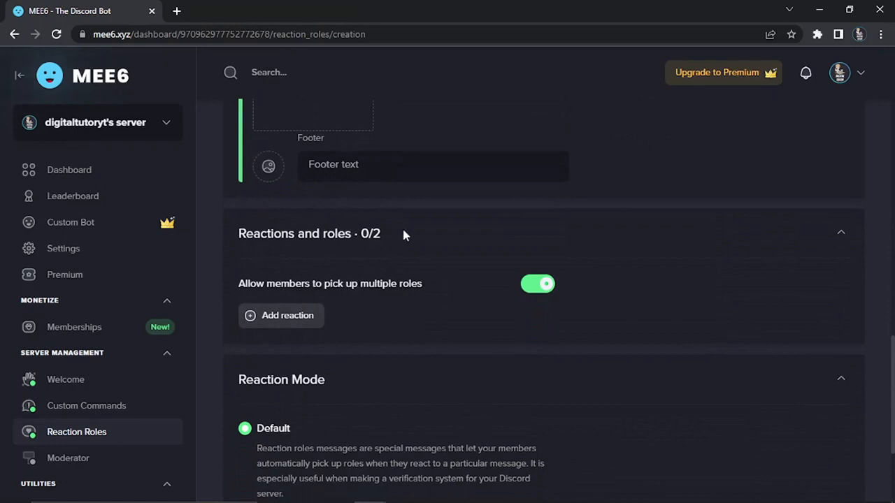
pyautogui.moveTo(404, 234); pyautogui.dragTo(237, 237)
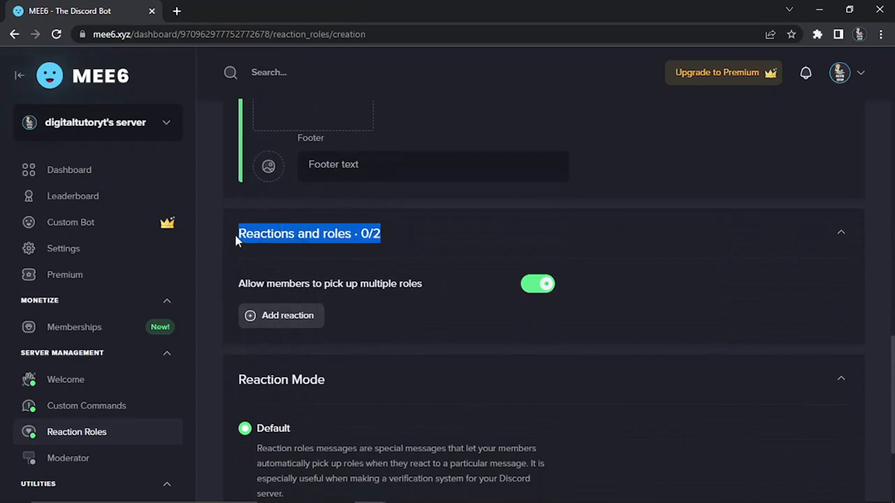
pyautogui.click(302, 319)
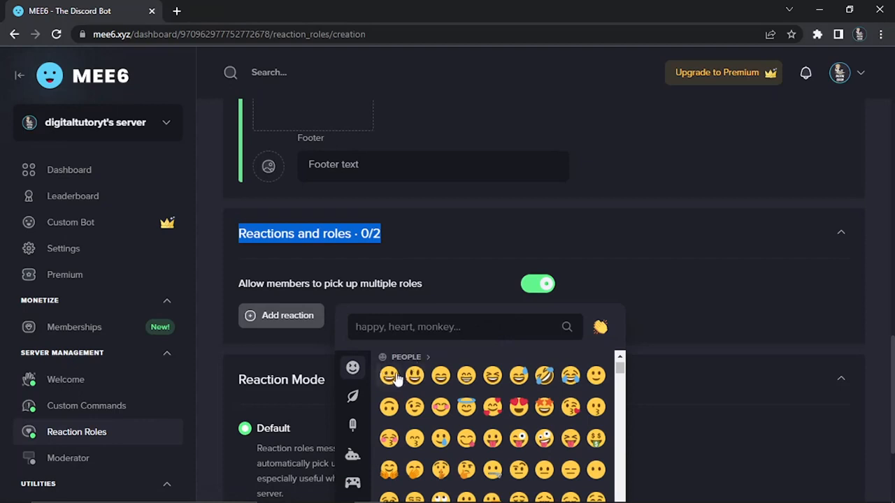
pyautogui.click(389, 377)
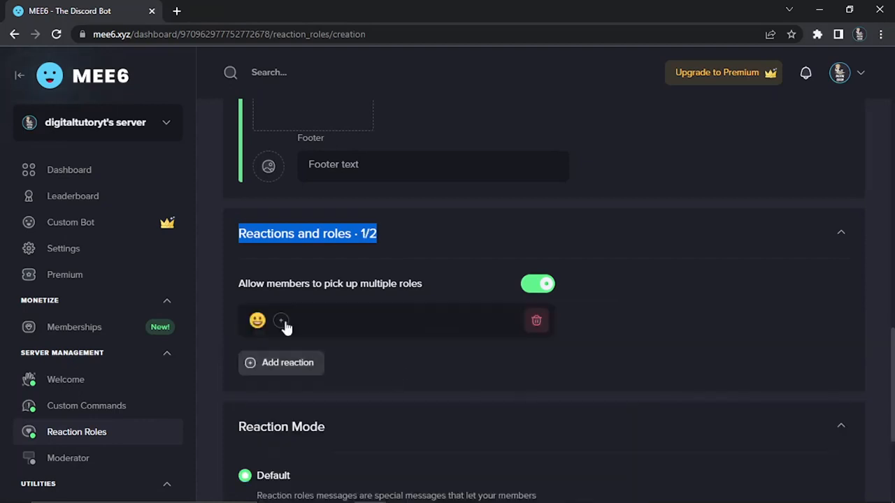
pyautogui.click(281, 321)
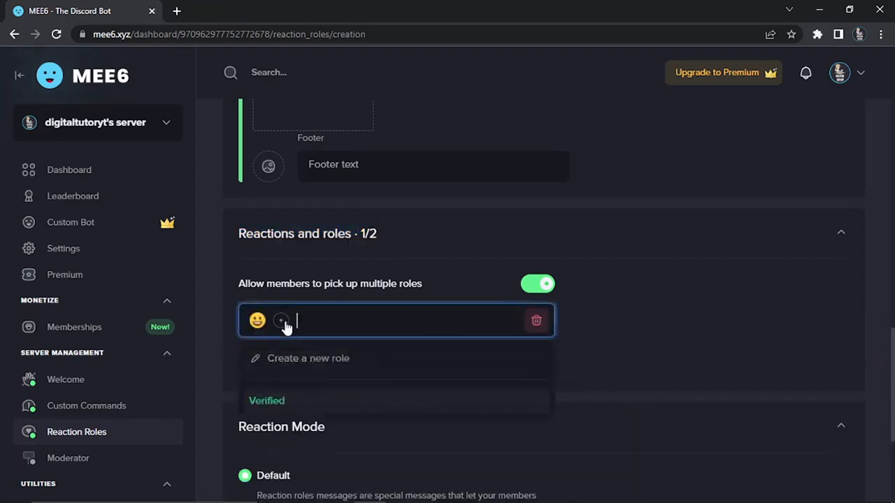
pyautogui.click(355, 398)
pyautogui.click(867, 413)
# Save and close the new reaction role.
pyautogui.scroll(1, 867, 413)
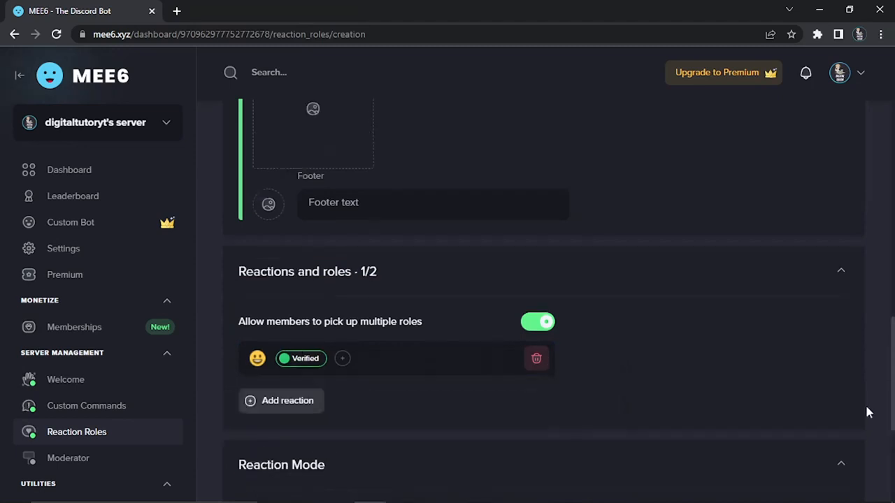
pyautogui.scroll(3, 855, 387)
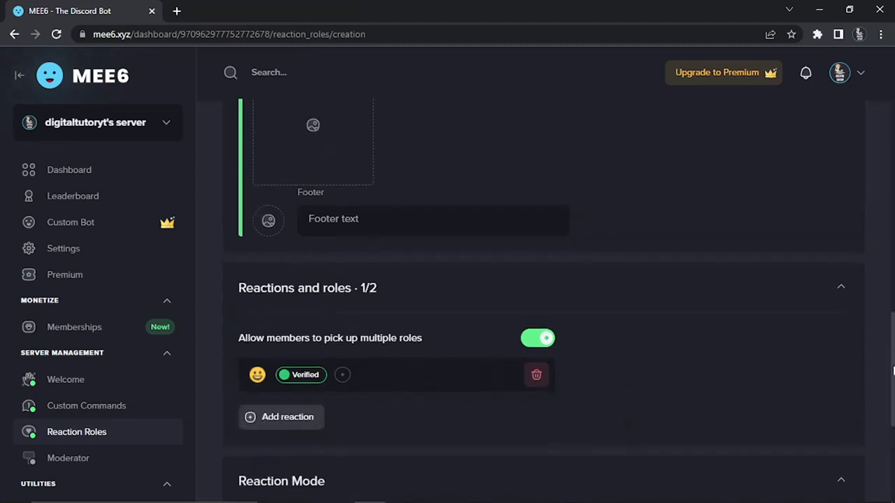
pyautogui.scroll(10, 545, 280)
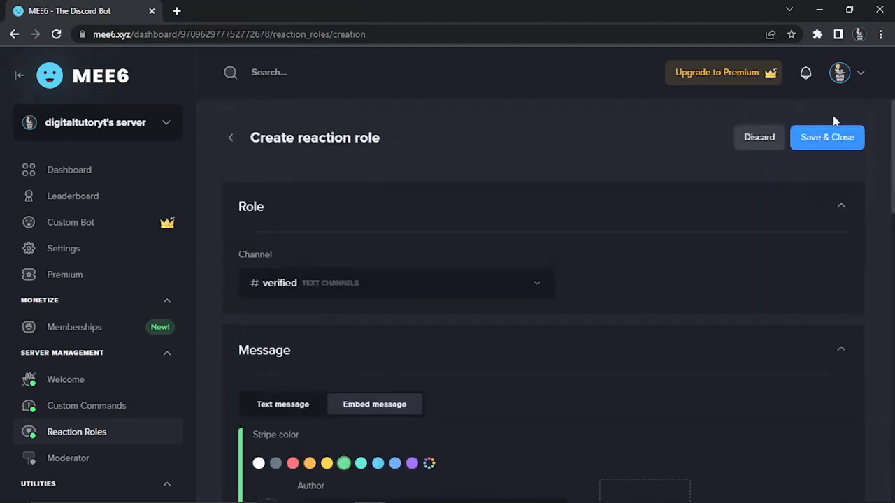
pyautogui.click(839, 136)
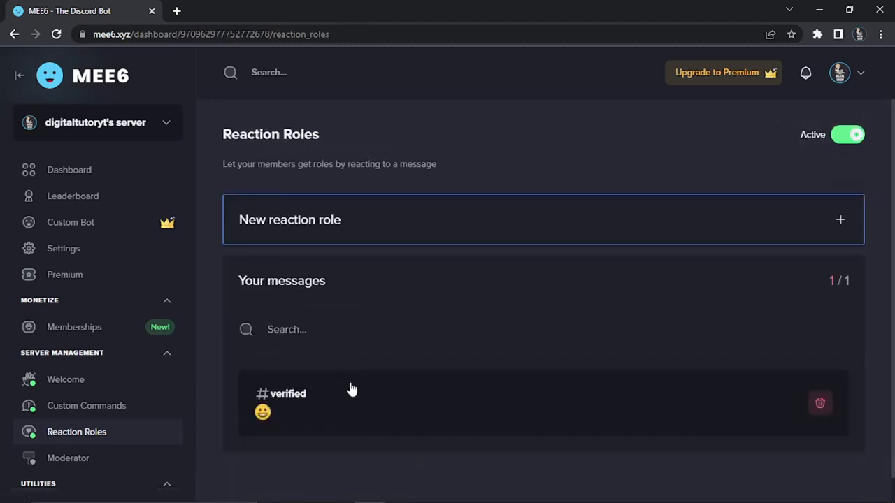
# Switch to Discord, open the verified channel and react to MEE6's verification message with the grinning emoji.
pyautogui.click(564, 489)
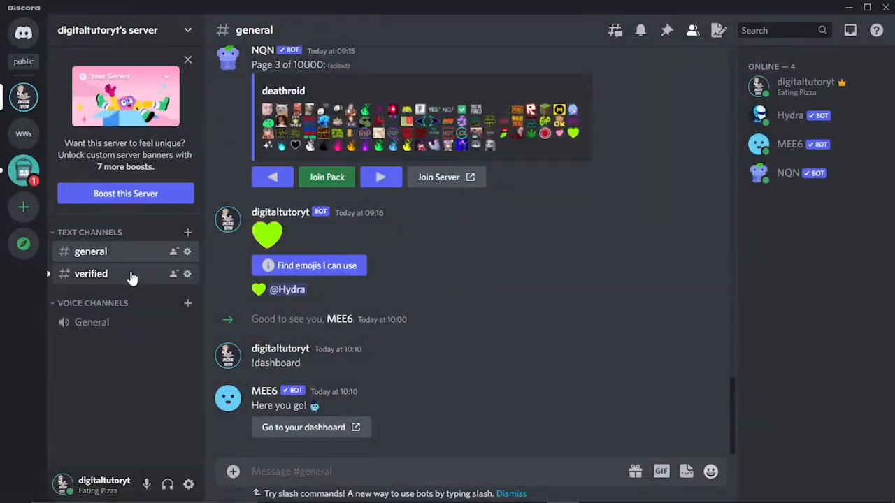
pyautogui.click(131, 276)
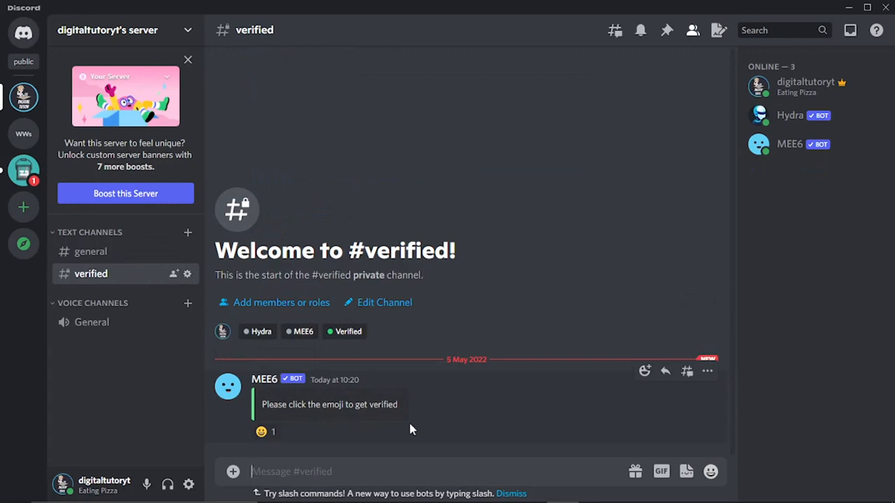
pyautogui.click(264, 432)
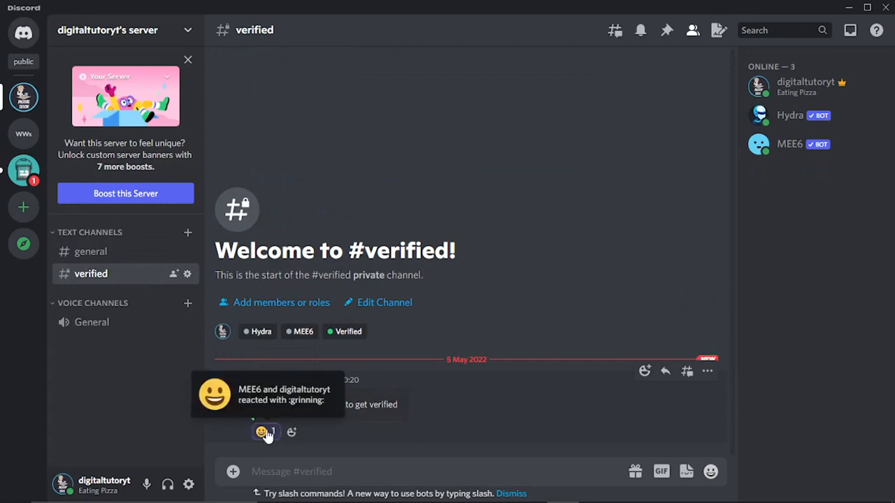